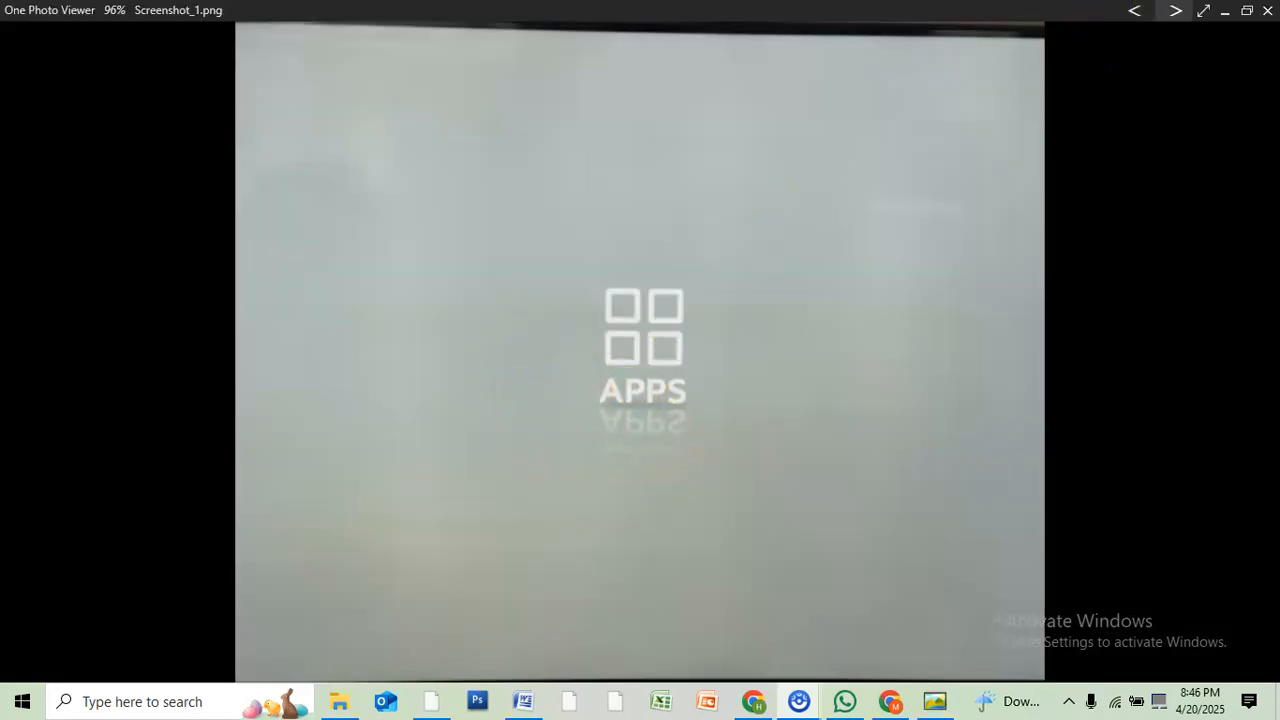
# Advance through the slides from the Apps page past the search keyboard to the YouTube search results.
pyautogui.click(1176, 10)
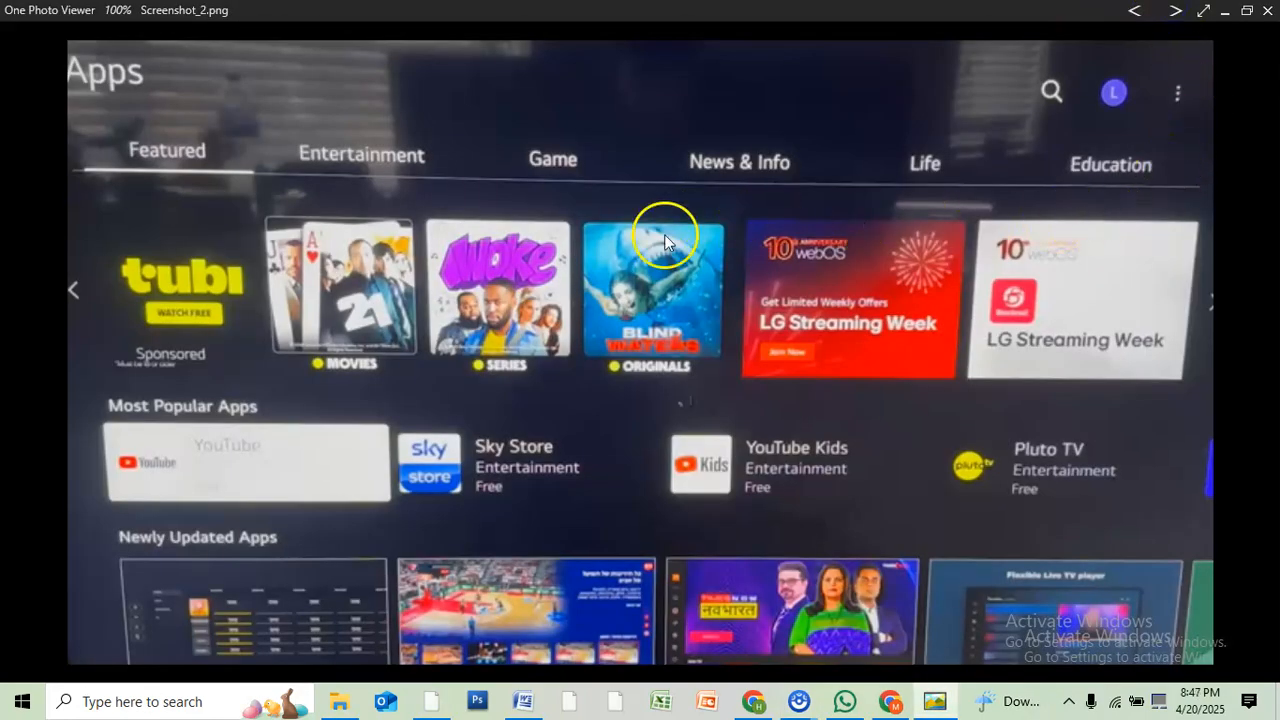
pyautogui.click(1050, 99)
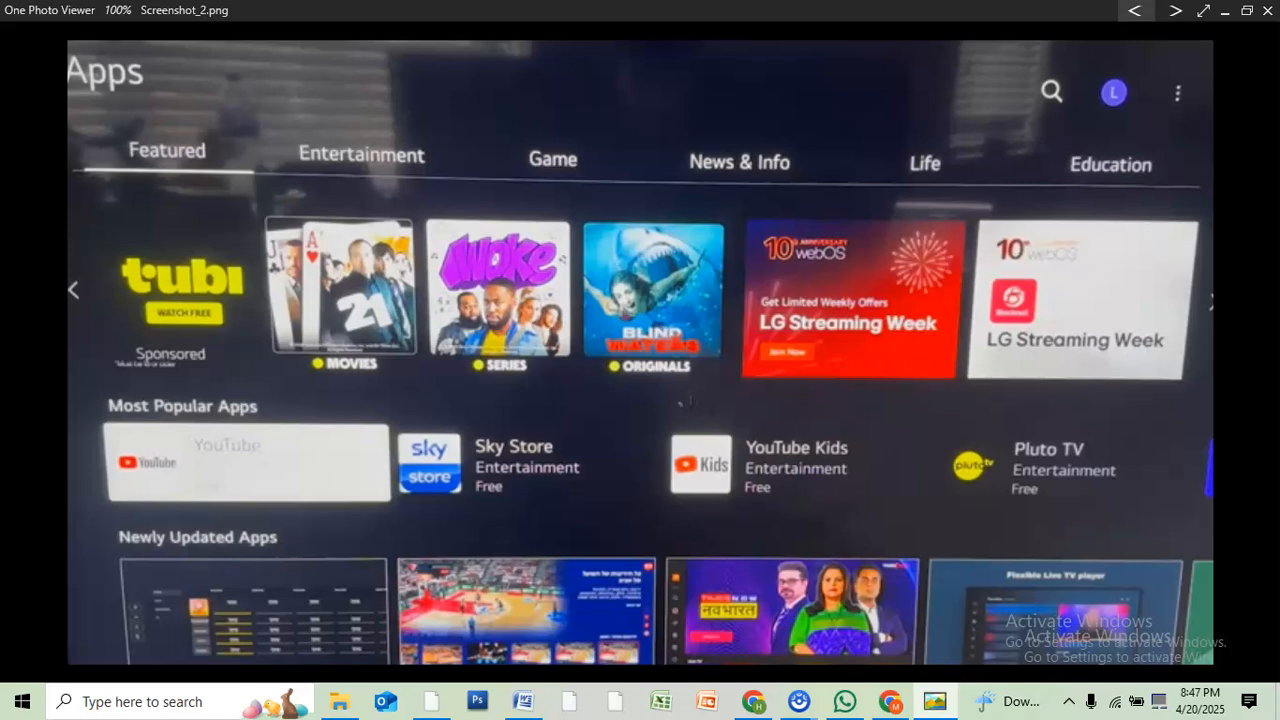
pyautogui.click(1176, 10)
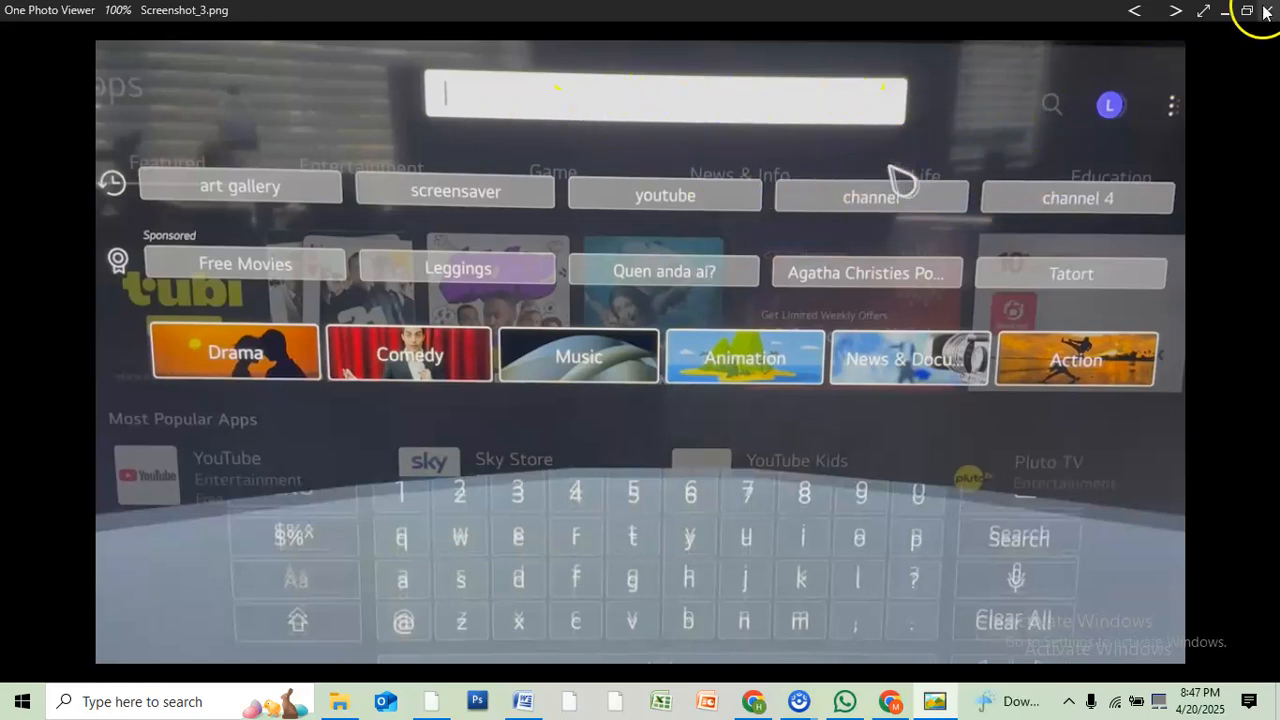
pyautogui.click(1176, 11)
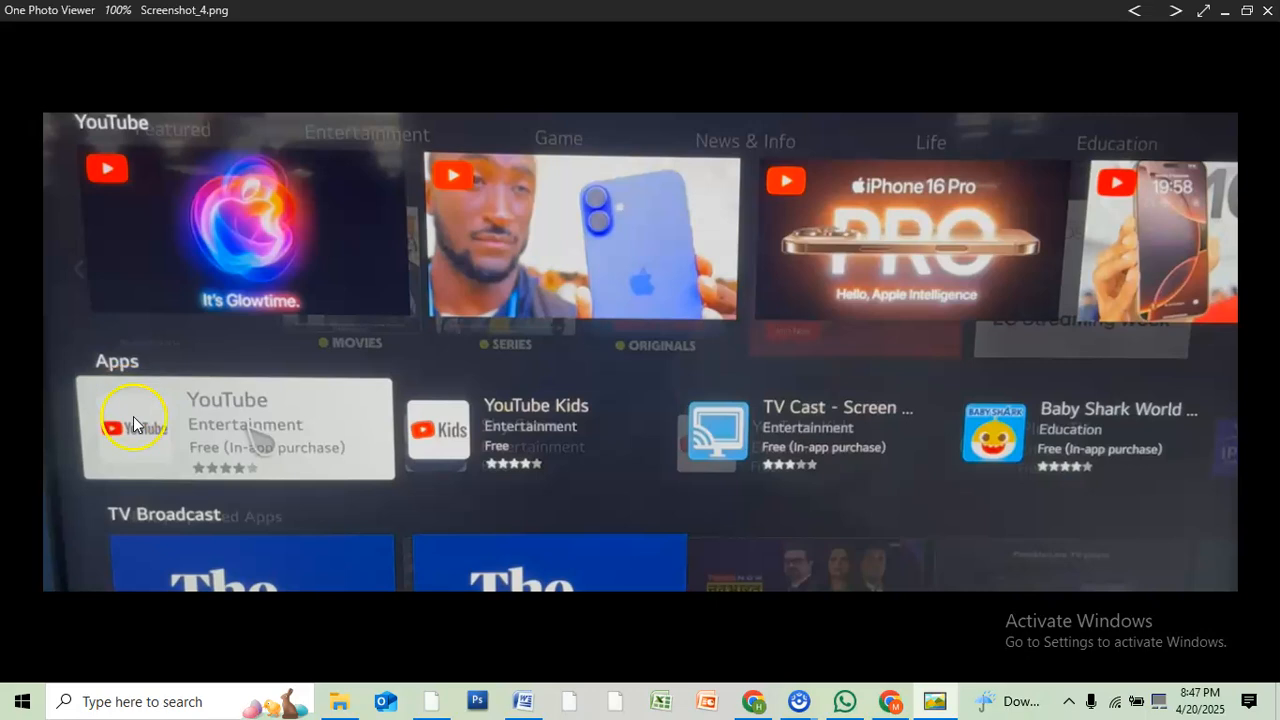
# Advance past YouTube's install page to the TV home screen showing the YouTube icon.
pyautogui.click(1176, 11)
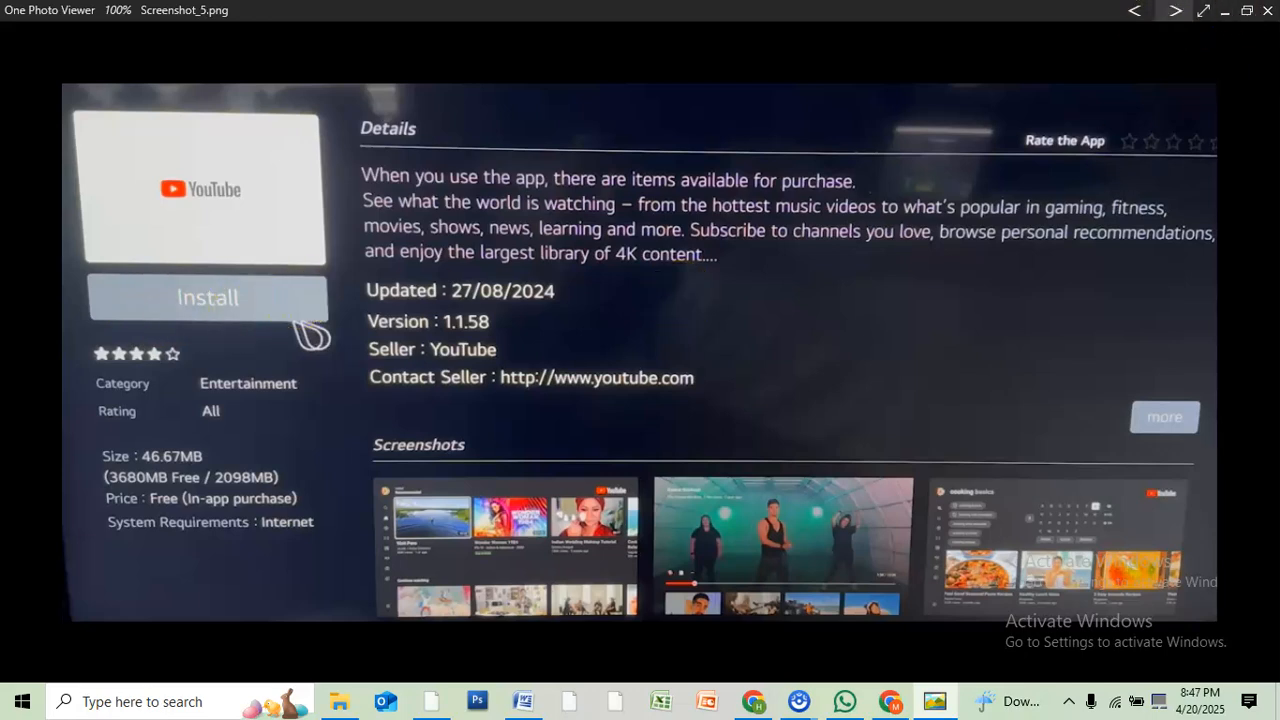
pyautogui.click(1176, 12)
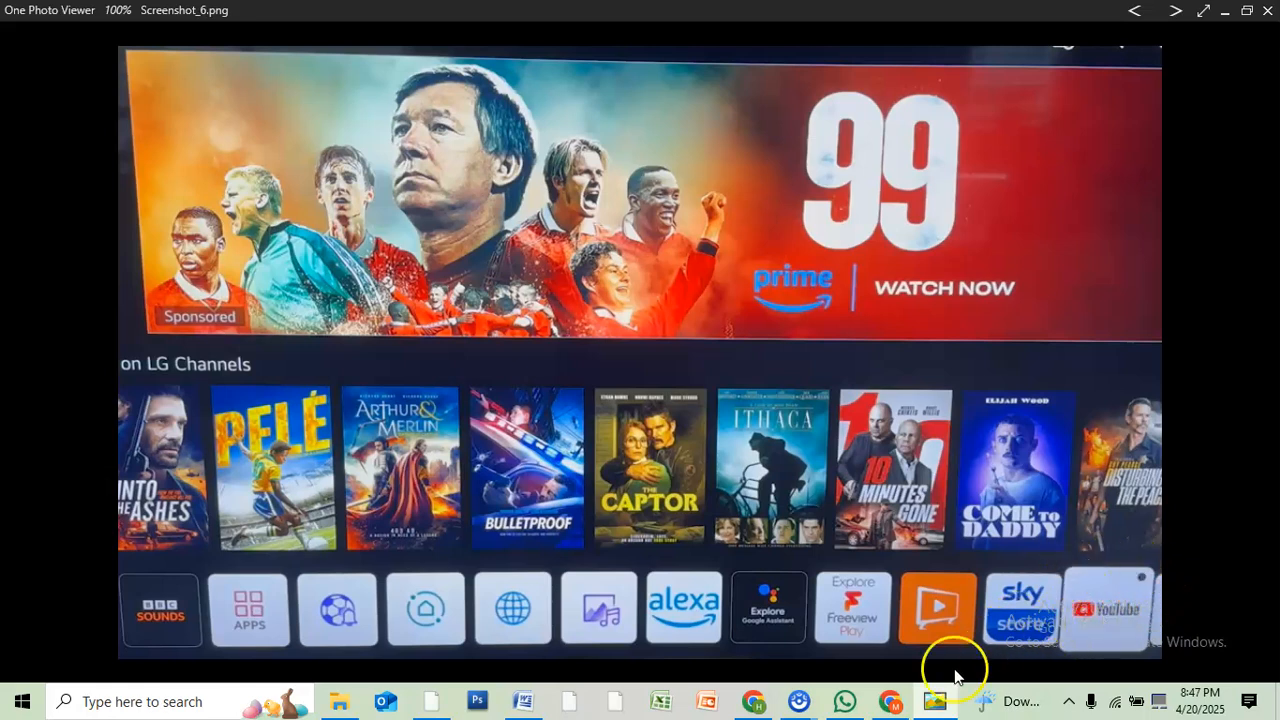
pyautogui.click(753, 701)
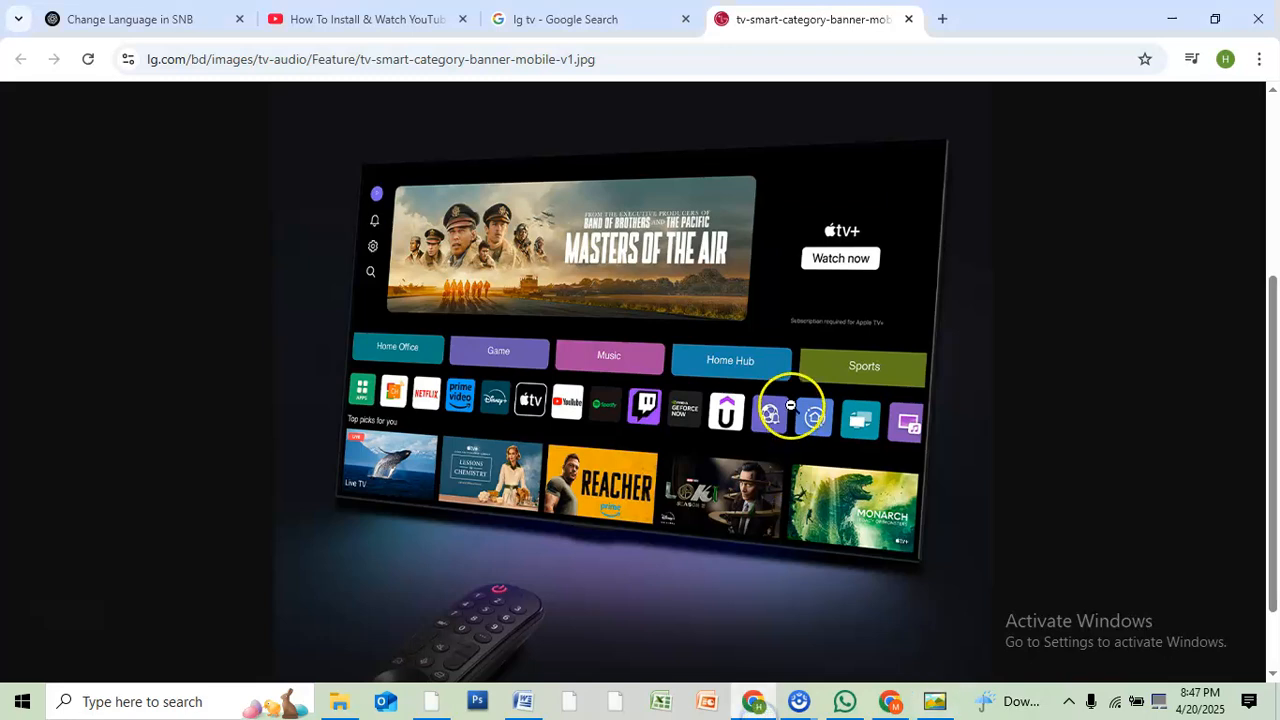